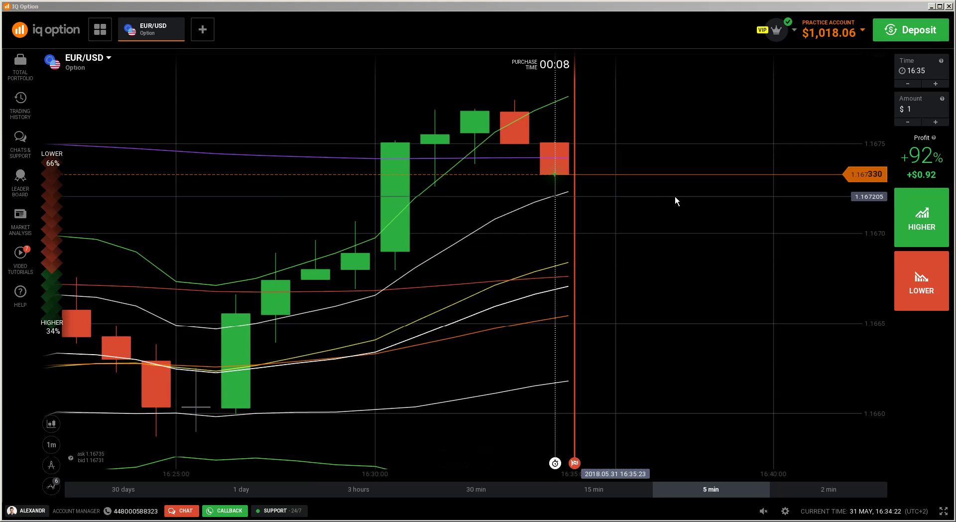
Step: Place a $1 LOWER option on EUR/USD in the practice account, expiring at 16:36
click(665, 197)
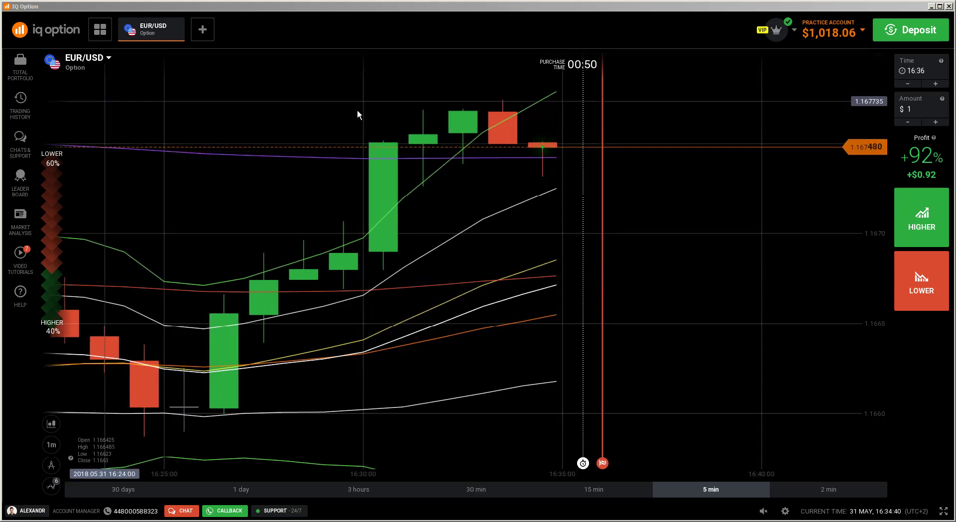
click(932, 284)
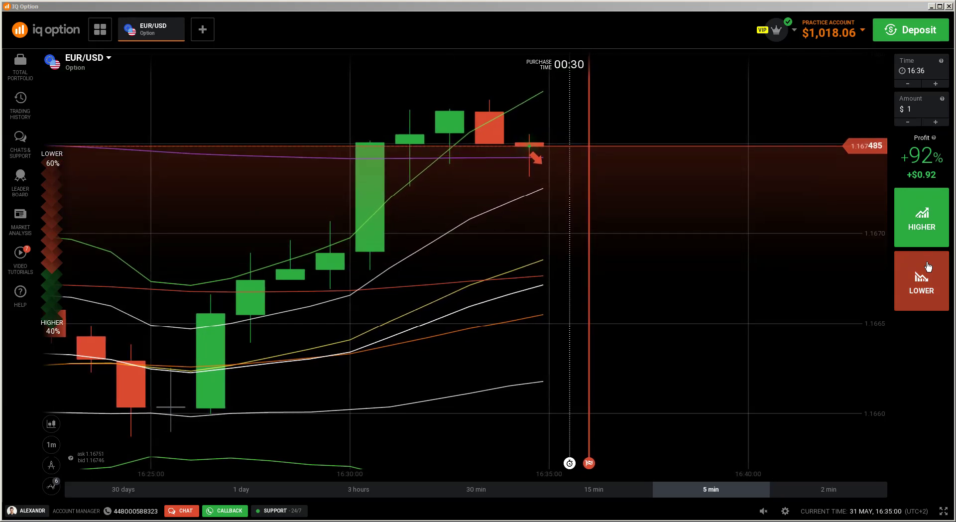
Step: Zoom the EUR/USD chart out to the 15-minute scale while the trade runs
click(927, 264)
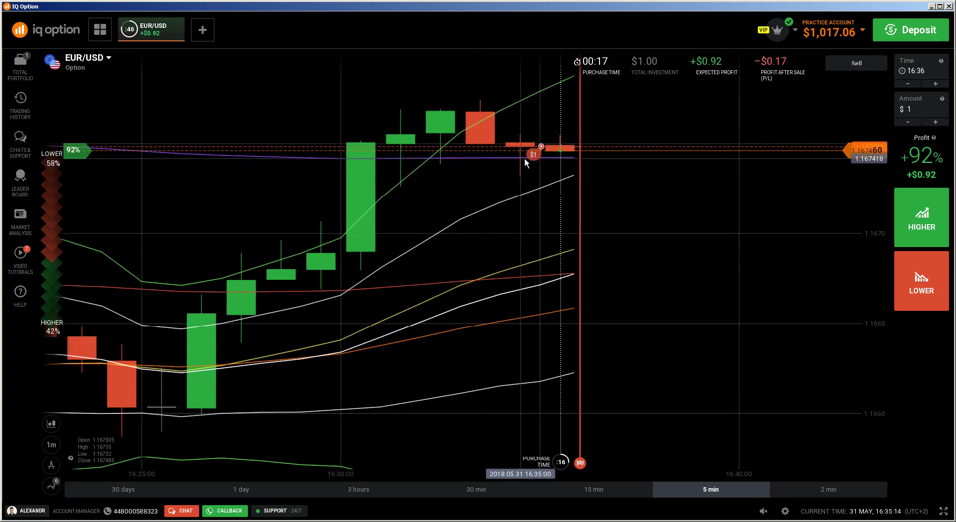
scroll(607, 178, down, 3)
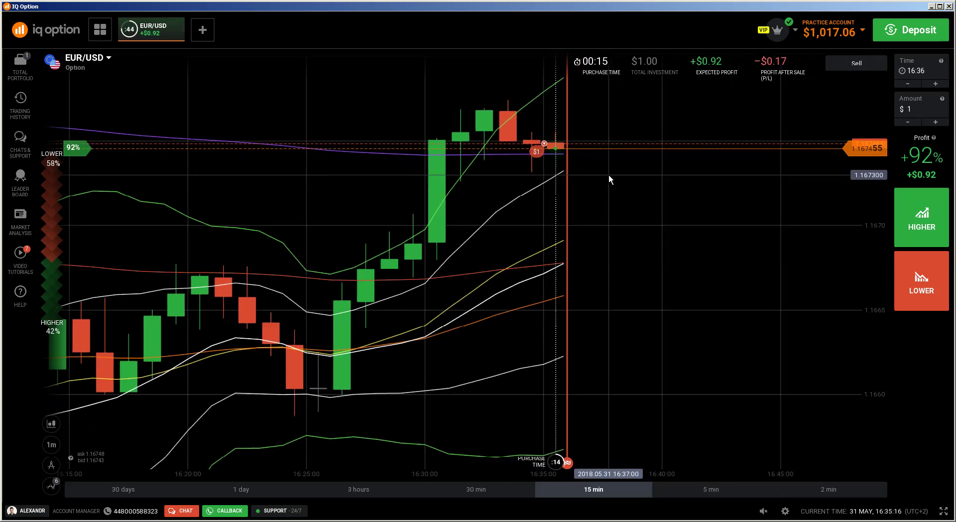
Step: Wait for the $1 LOWER option to expire with a +$0.92 result
scroll(609, 175, down, 1)
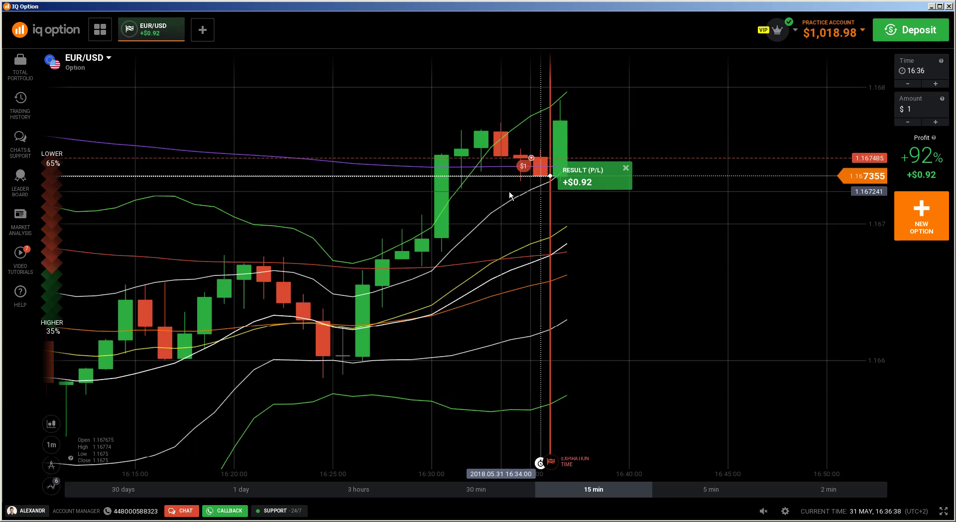
Step: Bring the Firefox window with the Price Action Guide slide on reversals to the front
click(271, 520)
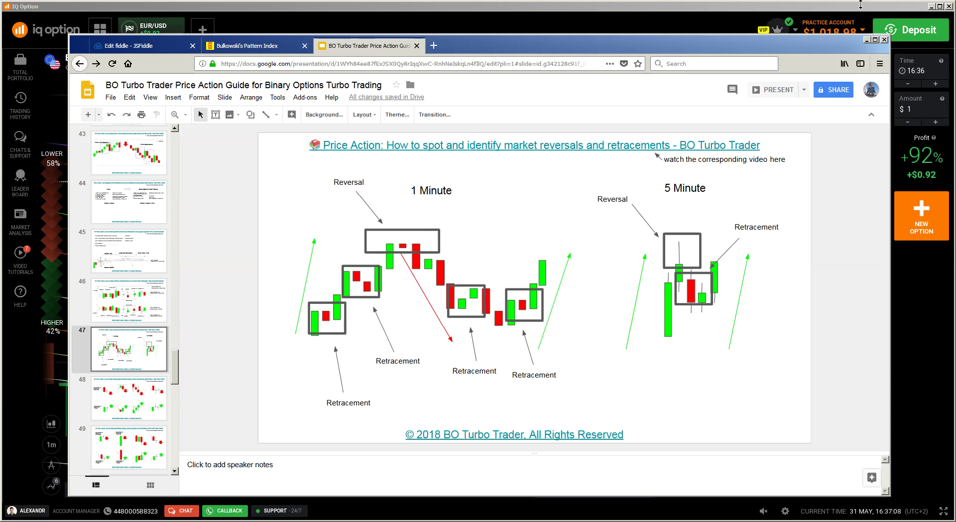
Step: Minimize the Firefox slide deck so the IQ Option EUR/USD chart shows again
click(866, 40)
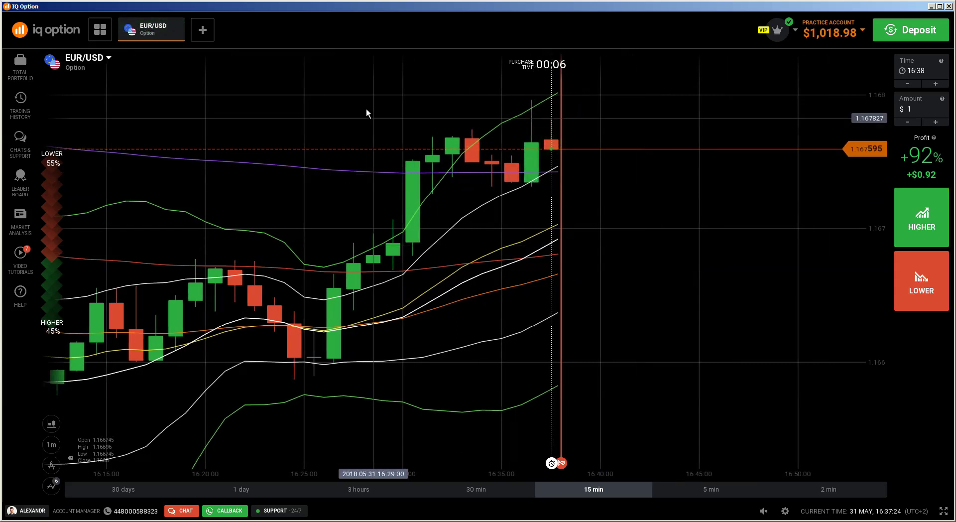
Step: Take a Lightshot area capture of the EUR/USD chart, widened to include older candles
key(Print)
drag(287, 69, 850, 452)
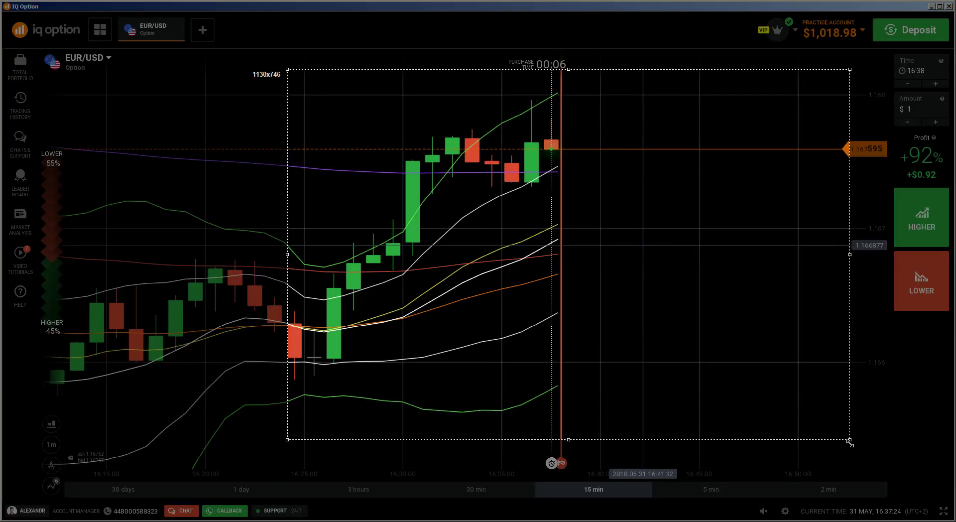
drag(287, 260, 84, 260)
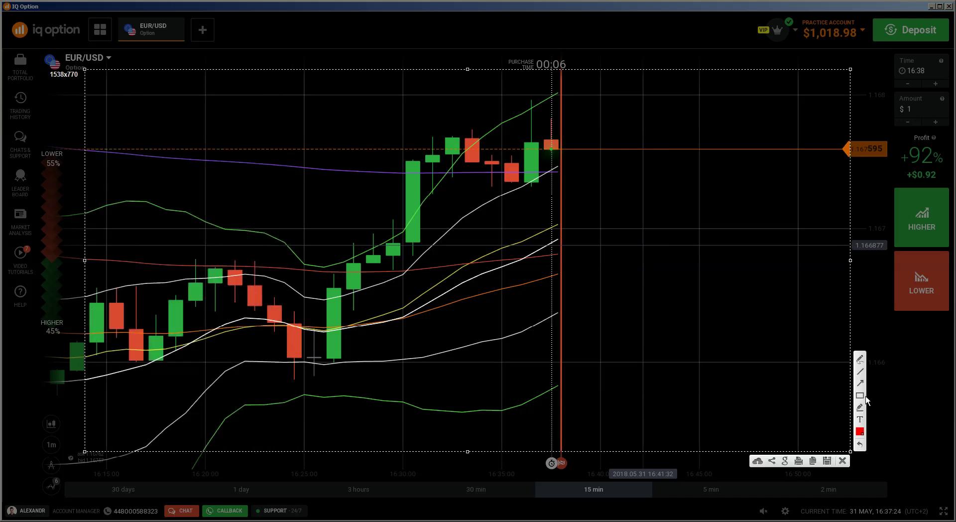
Step: Box the two top reversal candles in red and add small arrows around them
drag(447, 114, 480, 168)
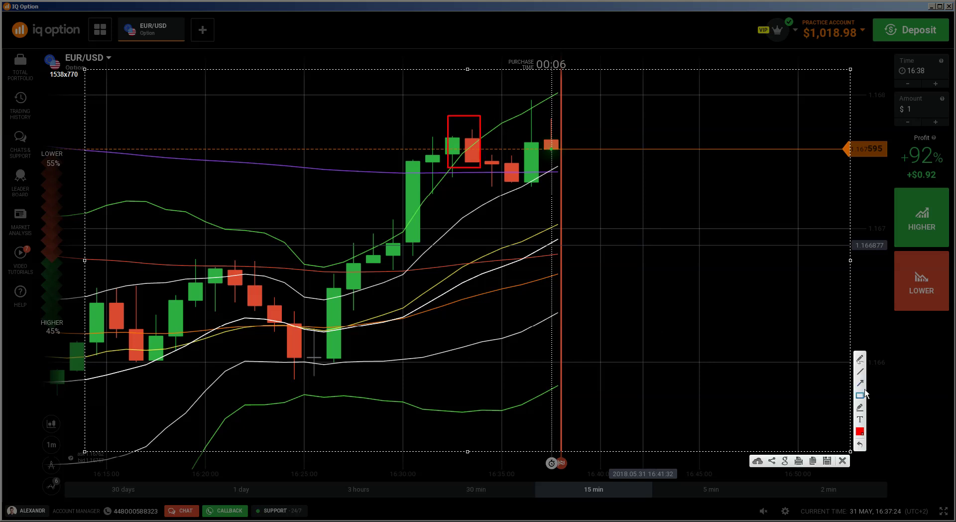
drag(490, 130, 492, 153)
mouse_move(420, 186)
mouse_down()
mouse_move(431, 175)
mouse_move(449, 183)
mouse_move(491, 172)
mouse_up()
drag(514, 164, 401, 153)
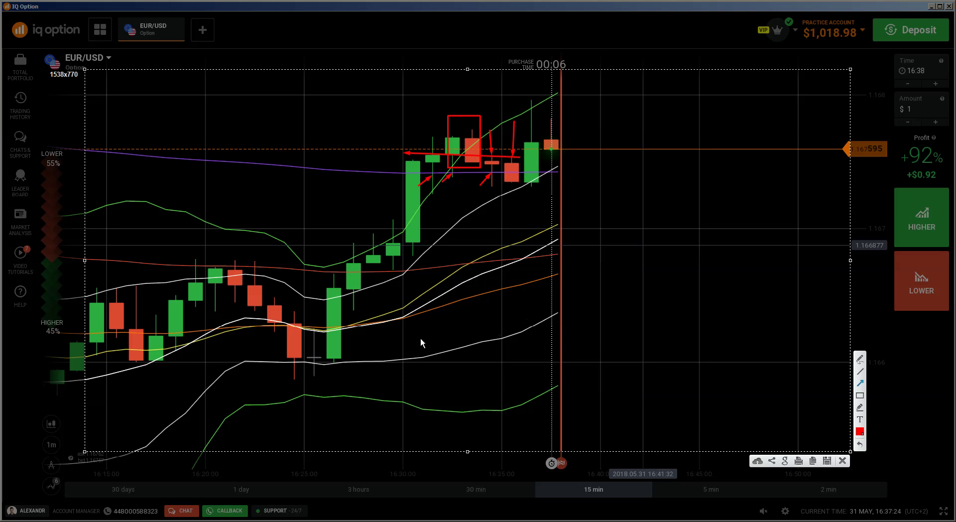
Step: Undo the stray extra arrows and draw a long left-pointing arrow across the top candles
drag(409, 340, 550, 345)
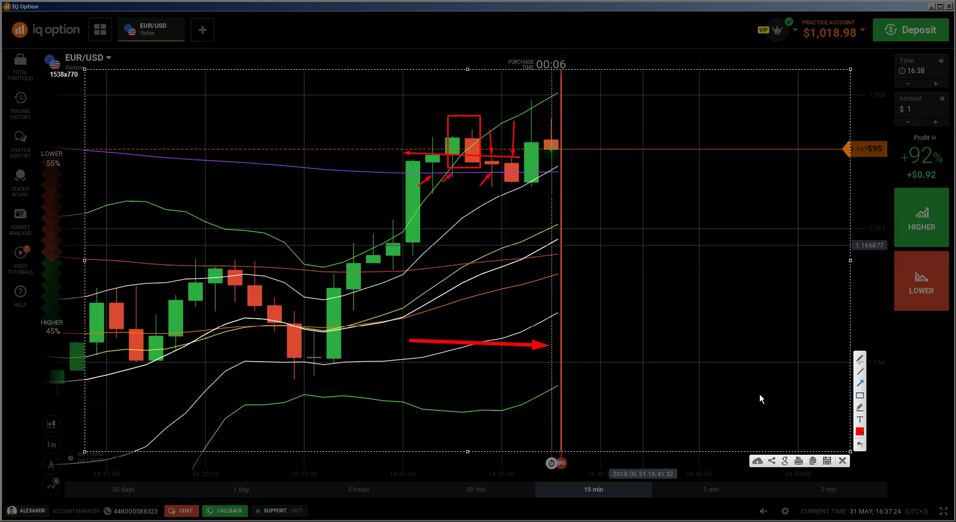
drag(760, 337, 715, 189)
drag(671, 259, 628, 187)
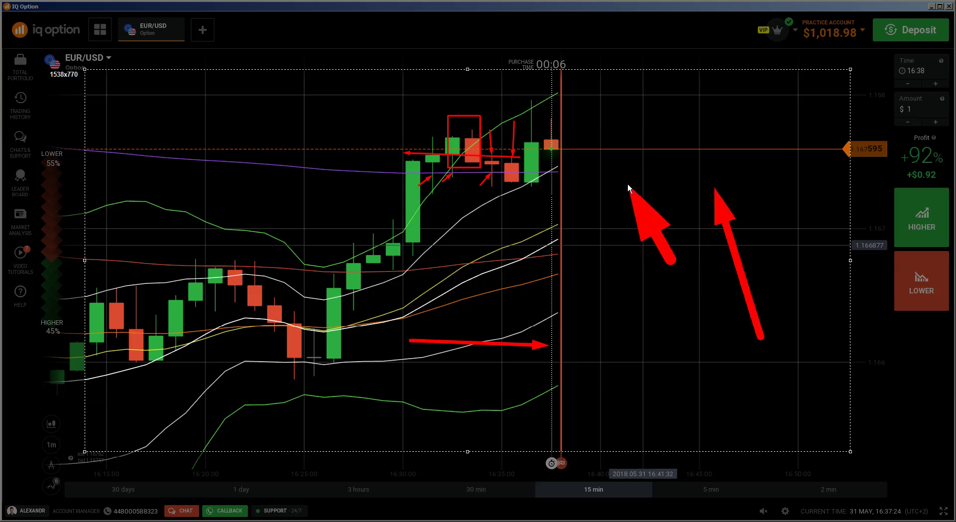
drag(622, 259, 662, 398)
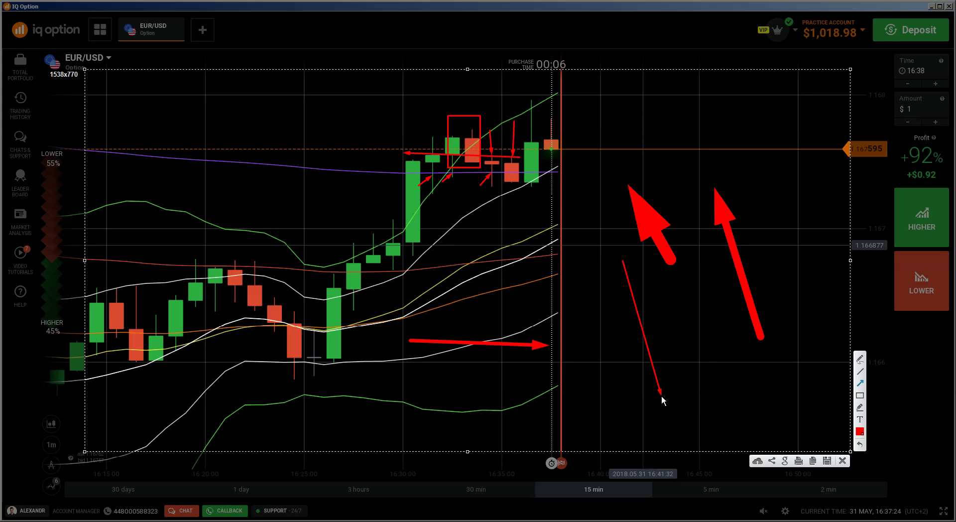
click(860, 445)
click(860, 445)
click(859, 445)
click(859, 445)
click(860, 444)
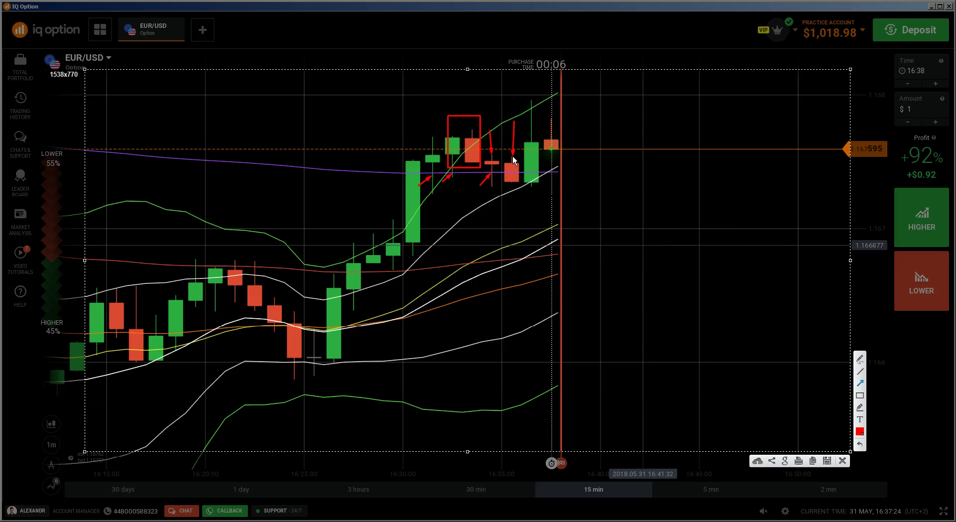
drag(514, 154, 376, 155)
Step: Box the earlier reversal candles and add red arrows marking the drop and swing low
click(860, 395)
mouse_move(202, 250)
mouse_down()
mouse_move(219, 279)
mouse_move(244, 291)
mouse_up()
click(859, 382)
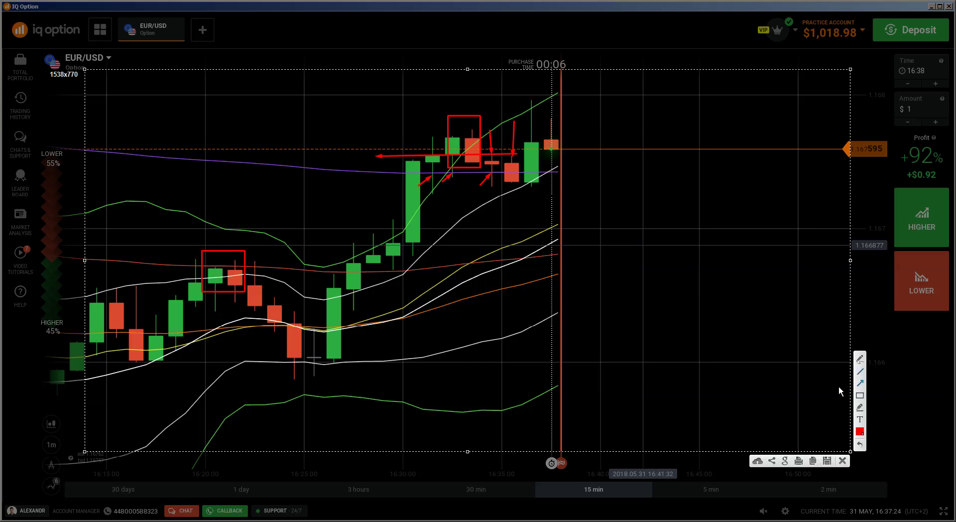
drag(279, 238, 254, 269)
drag(252, 227, 295, 292)
drag(276, 365, 391, 364)
drag(345, 399, 335, 367)
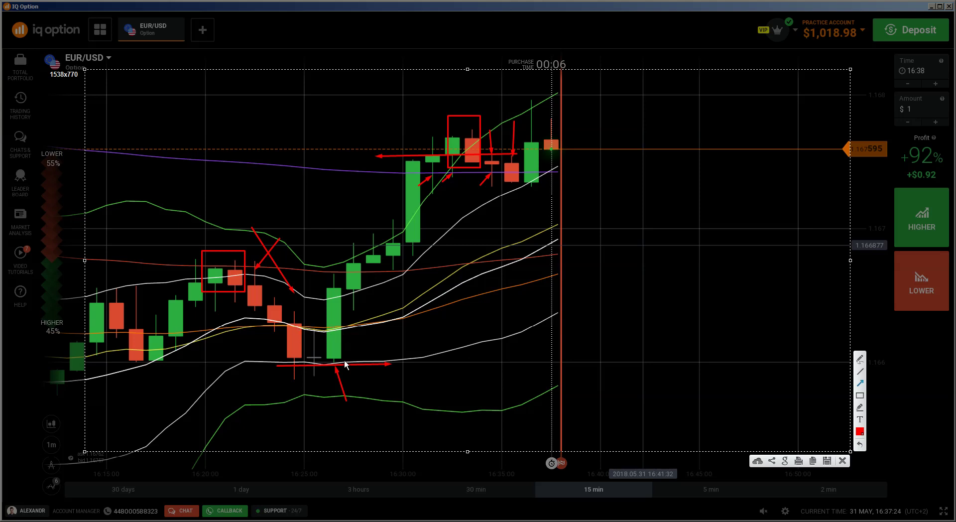
Step: Add red arrows marking the decline, the rally, the earlier high and earlier swing low
drag(259, 191, 311, 258)
drag(248, 429, 315, 398)
mouse_move(357, 299)
mouse_down()
mouse_move(454, 222)
mouse_move(455, 205)
mouse_up()
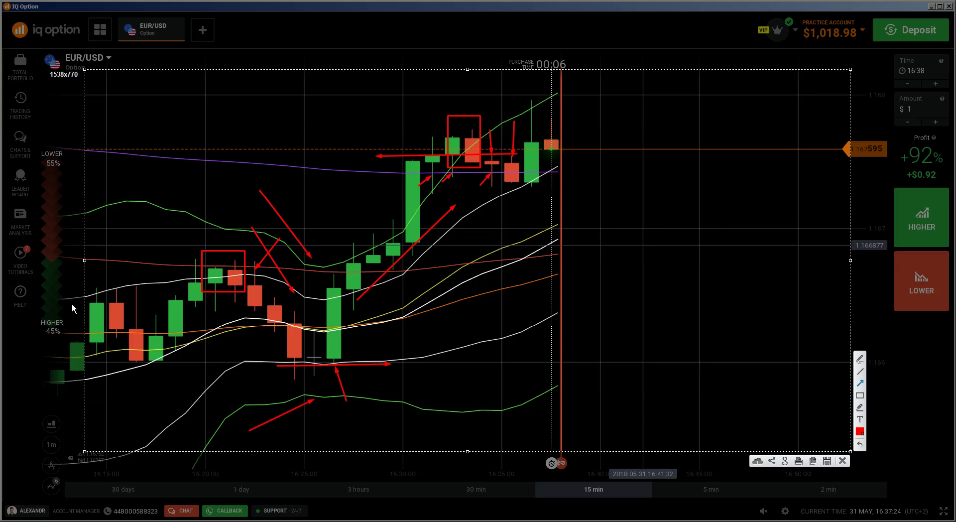
drag(158, 286, 79, 288)
drag(145, 250, 137, 285)
drag(127, 288, 139, 315)
drag(193, 394, 177, 352)
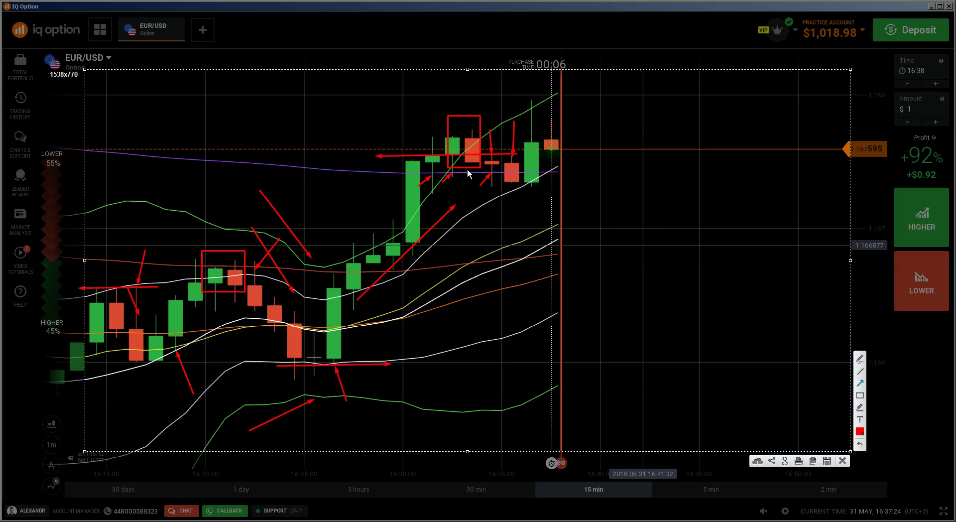
Step: Close the Lightshot overlay and drag the chart back to earlier candles
click(842, 460)
scroll(504, 306, down, 3)
drag(503, 307, 521, 306)
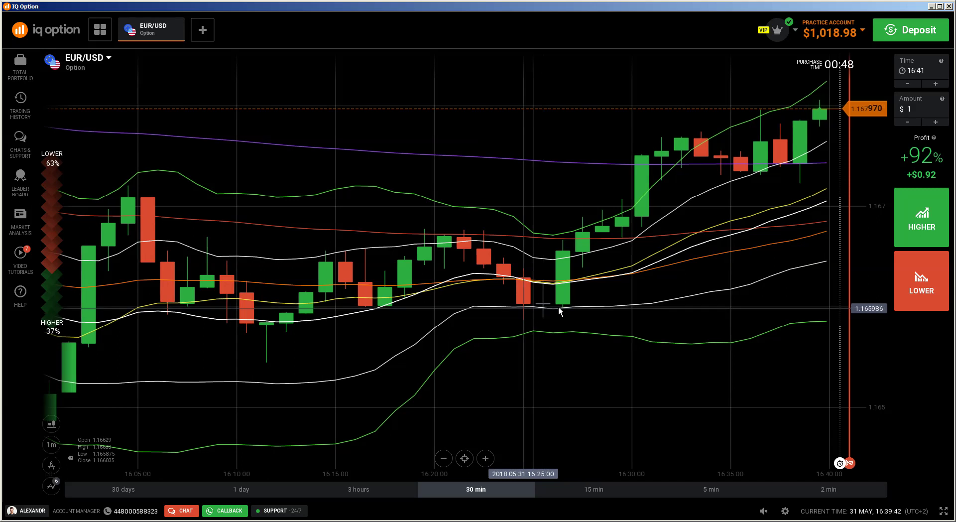
Step: Zoom the chart in and take a fresh 1578x803 Lightshot capture of it
scroll(554, 309, up, 5)
scroll(493, 316, up, 2)
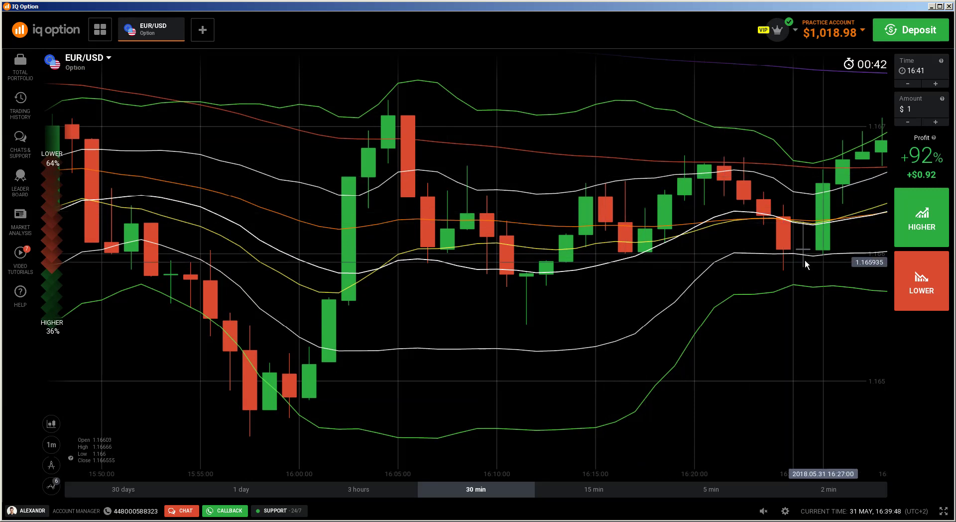
scroll(486, 300, up, 3)
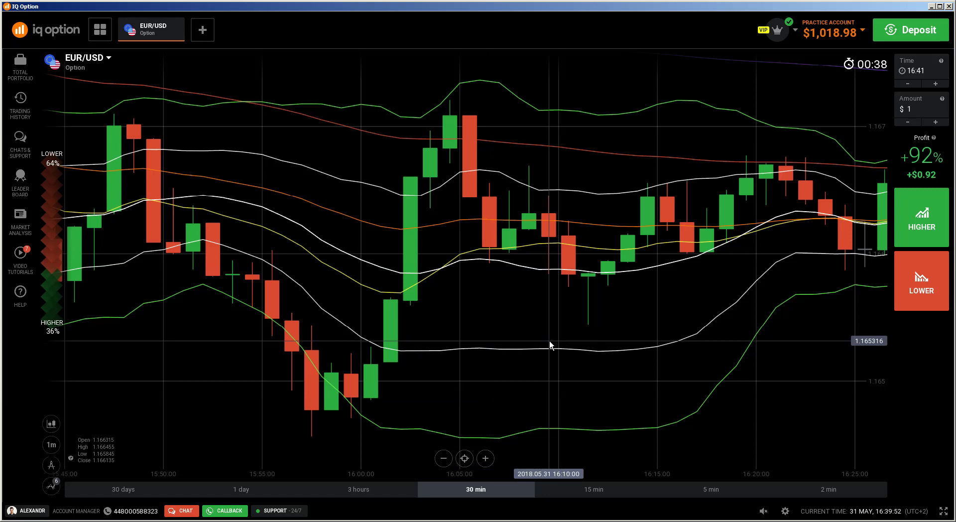
scroll(553, 343, up, 2)
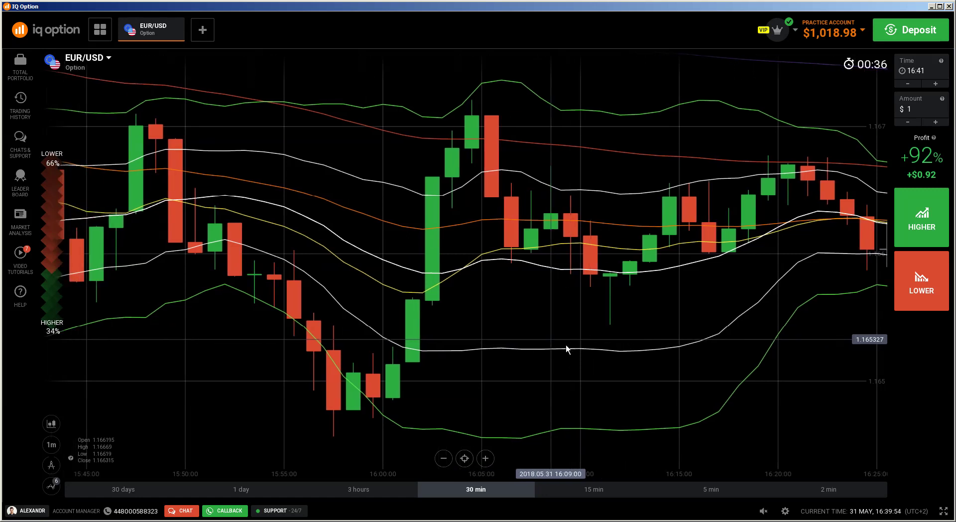
key(Print)
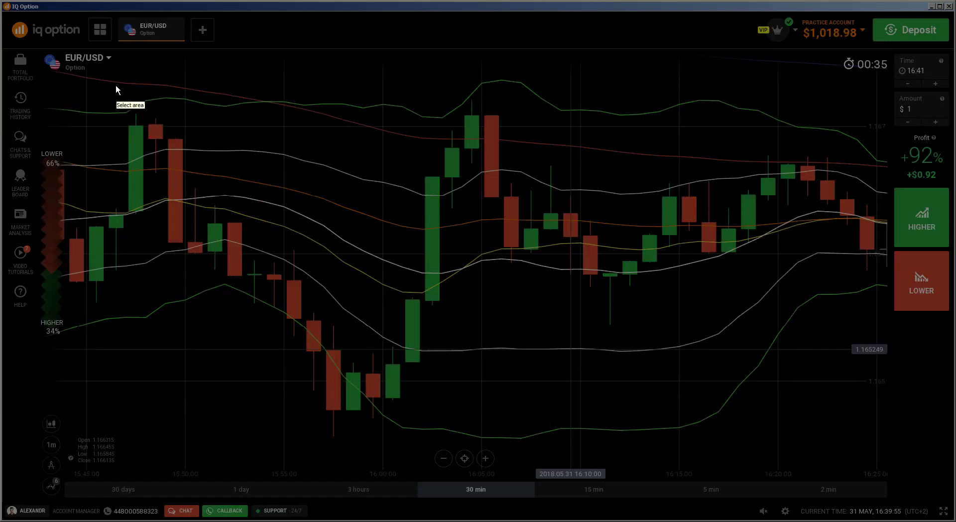
drag(91, 73, 876, 472)
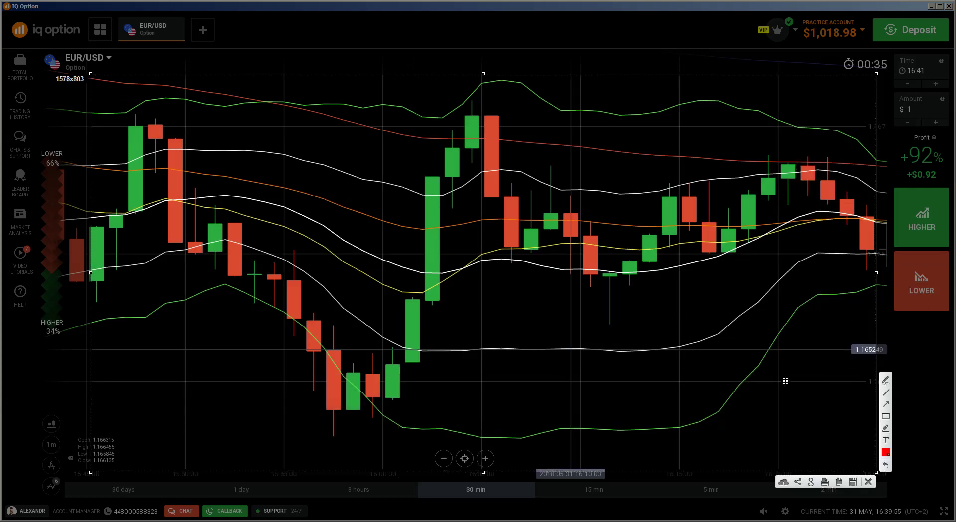
Step: Close the capture and drag the EUR/USD chart to the latest candles in 15-minute view
click(868, 481)
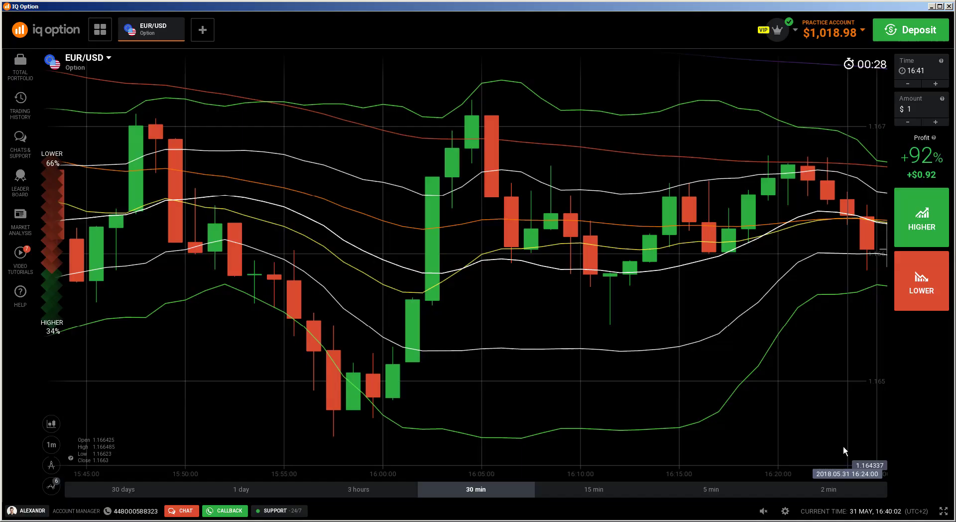
drag(794, 256, 262, 229)
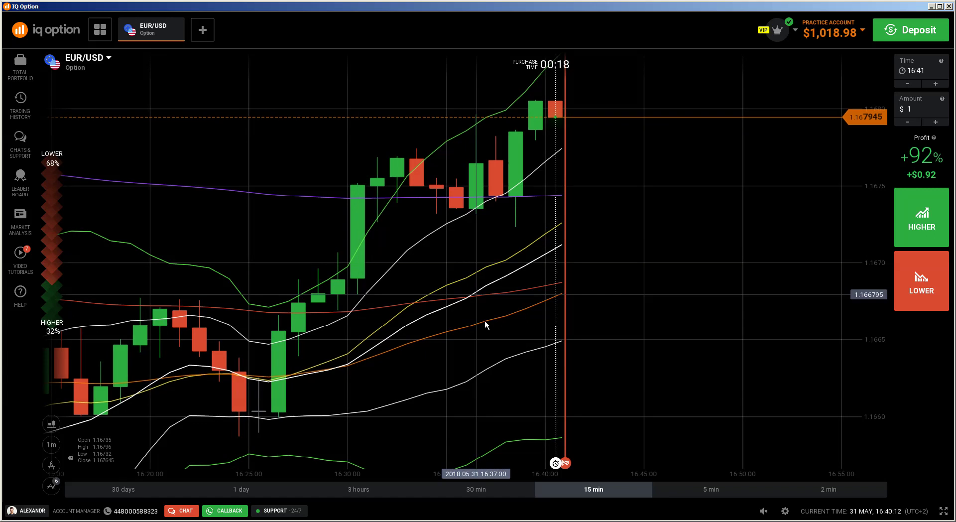
Step: Capture the chart, draw a red cross over the candles near 16:31, then discard the capture
key(Print)
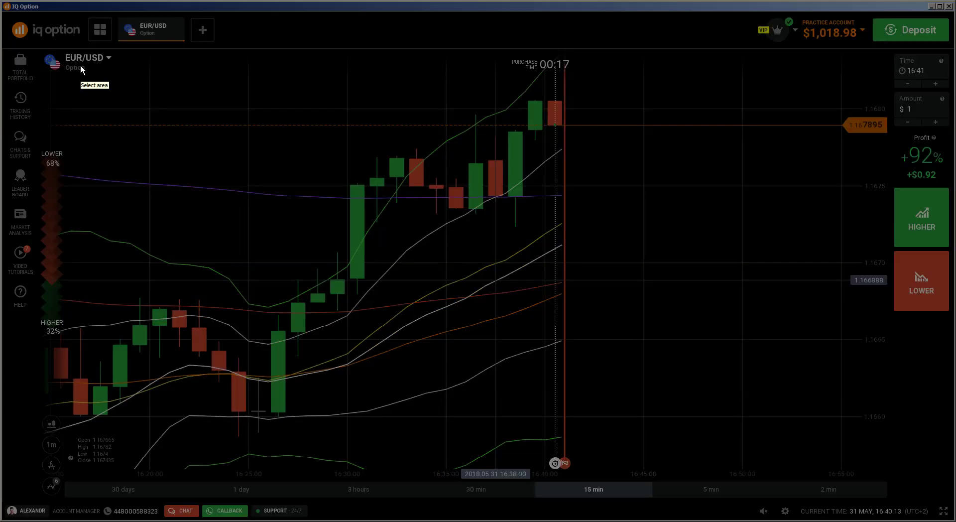
drag(80, 65, 718, 302)
drag(772, 354, 855, 452)
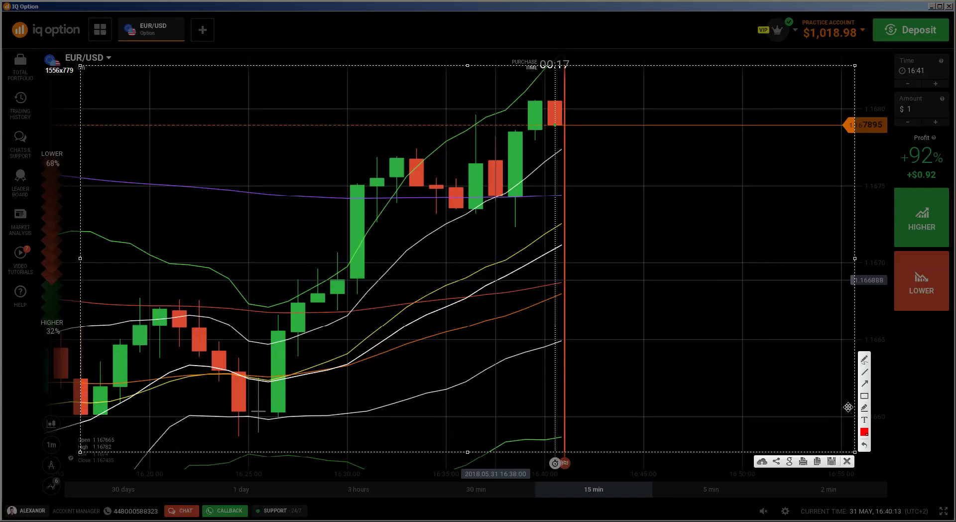
click(864, 396)
mouse_move(370, 187)
mouse_down()
mouse_move(463, 191)
mouse_move(443, 190)
mouse_up()
mouse_move(408, 145)
mouse_down()
mouse_move(408, 233)
mouse_move(406, 219)
mouse_up()
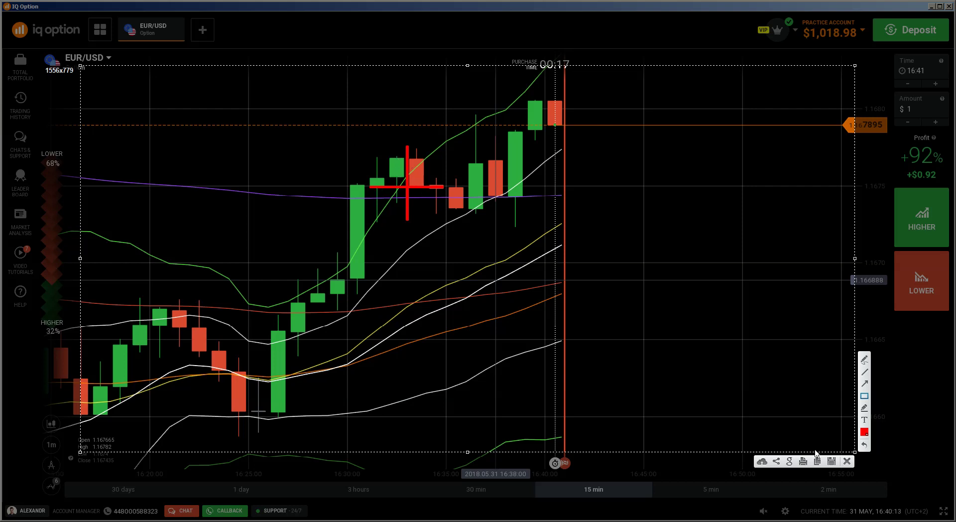
key(Escape)
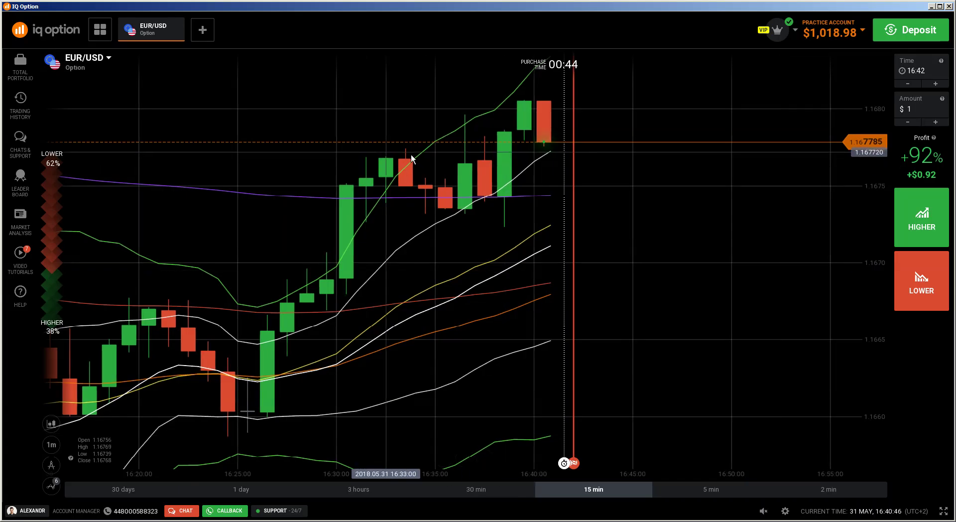
Step: Zoom the EUR/USD chart out to 30 minutes and pan back to the 15:25–16:05 candles
scroll(484, 195, down, 2)
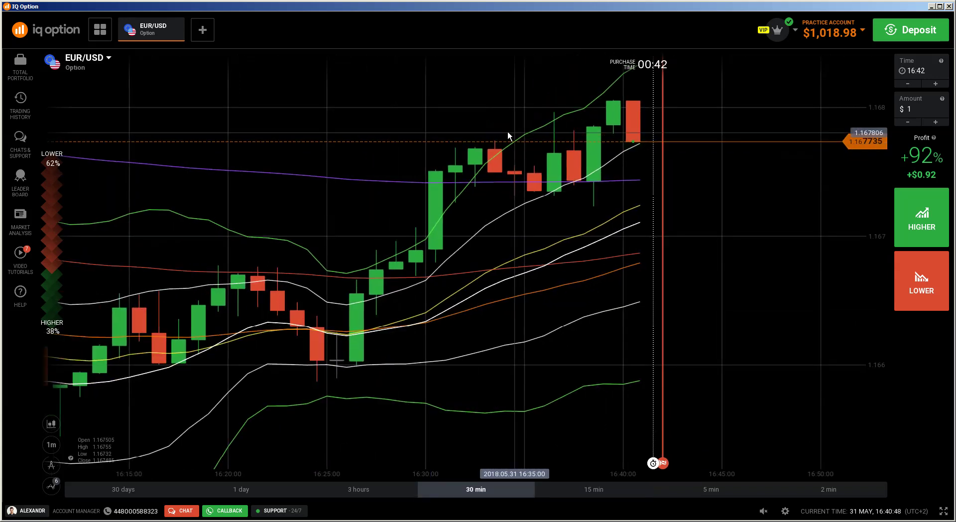
drag(507, 130, 697, 149)
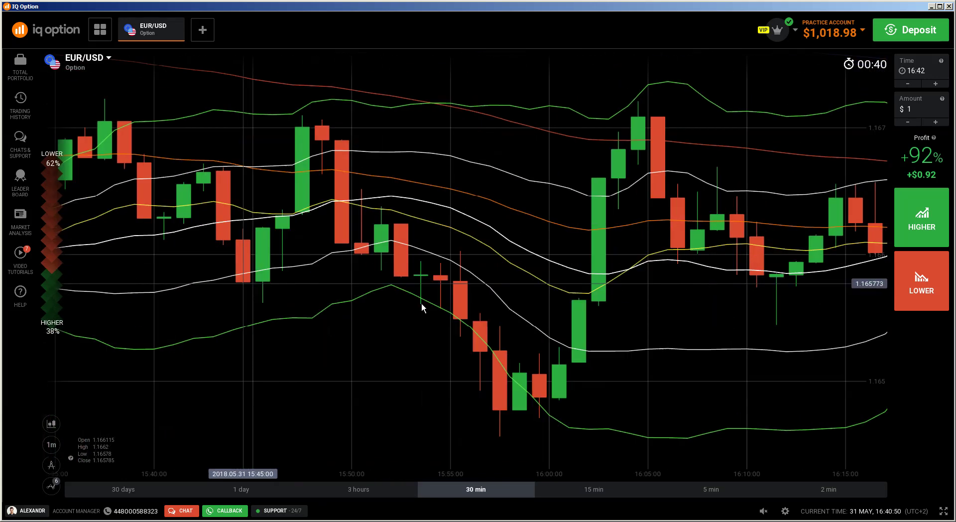
drag(420, 304, 446, 309)
drag(343, 300, 327, 317)
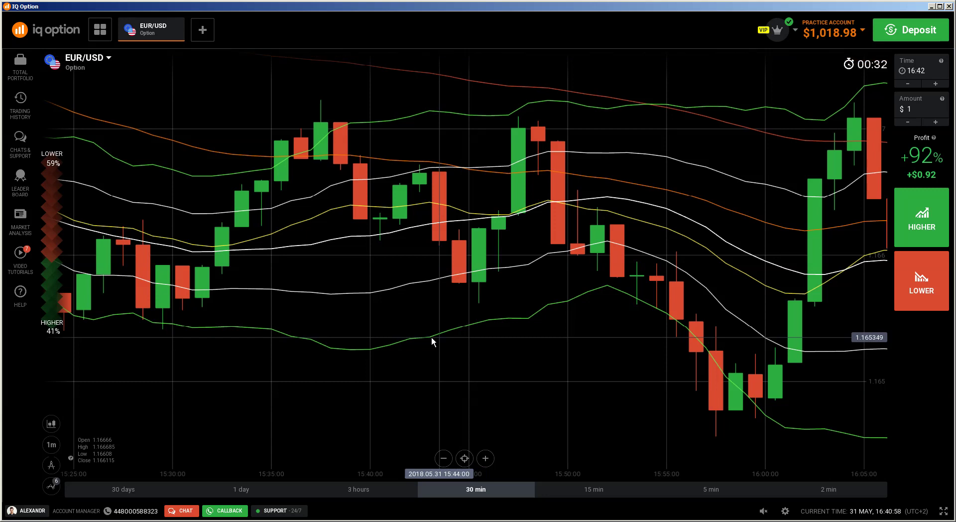
Step: Take a Lightshot screenshot covering the whole 30-minute EUR/USD chart
key(Print)
drag(99, 70, 274, 189)
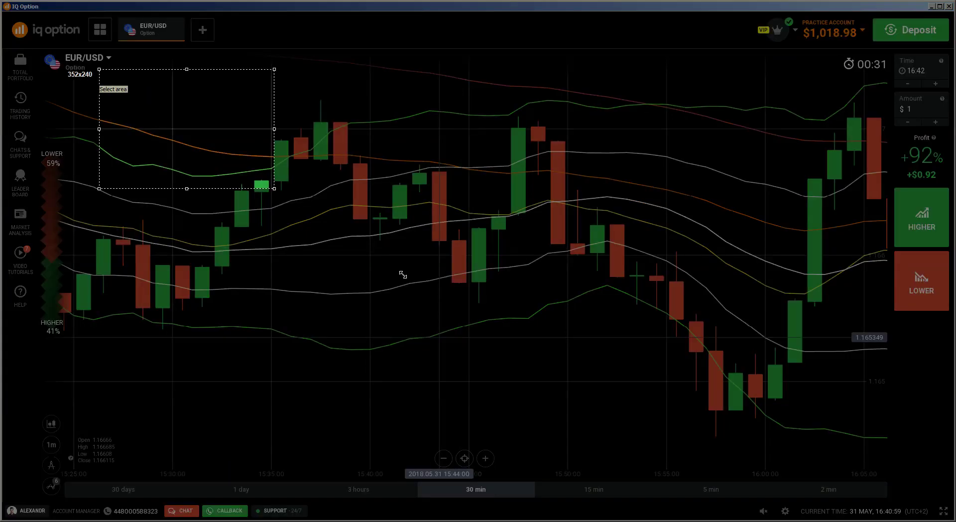
drag(403, 274, 871, 426)
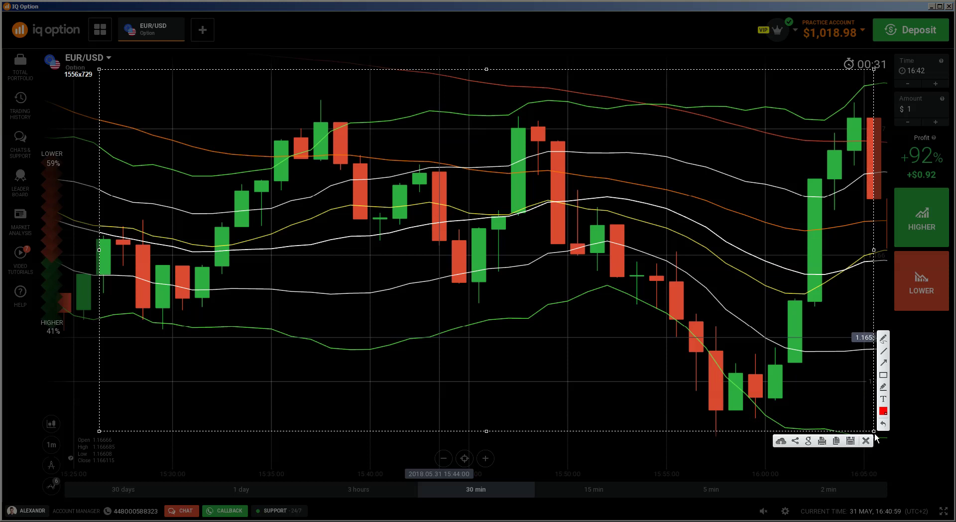
Step: Draw red arrows tracing the drop, zigzag rebound and breakout level near 16:00
click(884, 363)
drag(815, 381, 795, 365)
drag(703, 351, 730, 411)
drag(745, 372, 757, 398)
drag(757, 398, 783, 357)
drag(806, 359, 663, 367)
drag(800, 401, 795, 365)
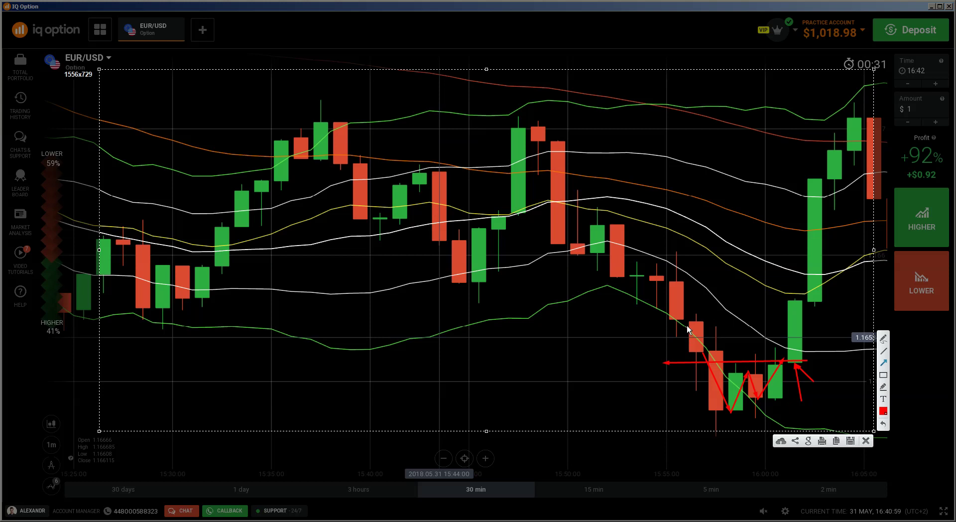
Step: Add red arrows marking the falling candles, the 15:50 swing, upper band, 15:52 and lower levels
drag(748, 307, 719, 329)
mouse_move(485, 333)
mouse_down()
mouse_move(605, 290)
mouse_move(638, 319)
mouse_up()
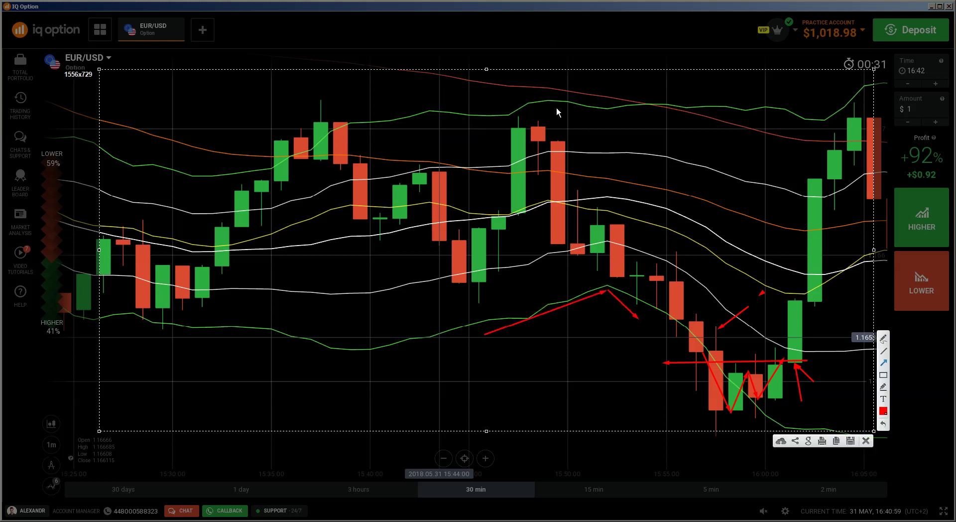
drag(547, 98, 652, 102)
drag(728, 260, 584, 259)
drag(717, 228, 675, 259)
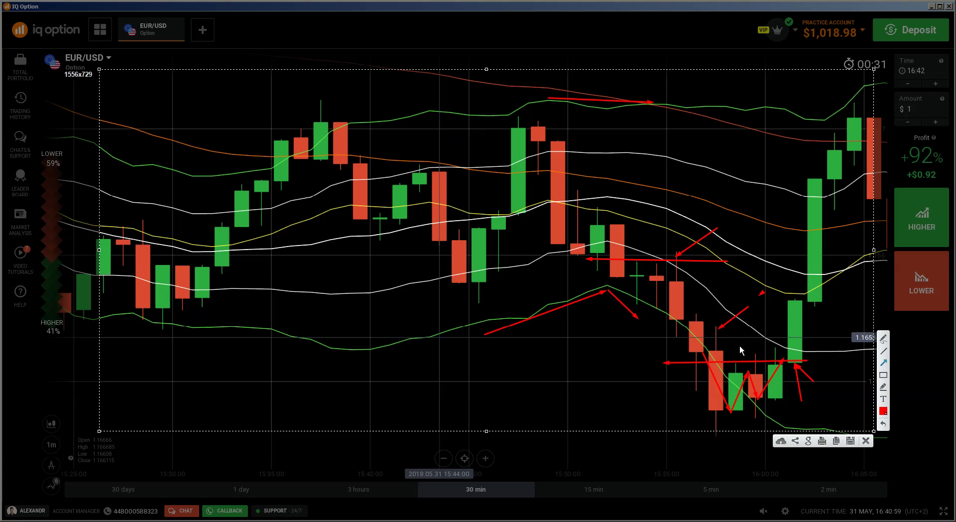
drag(757, 336, 570, 335)
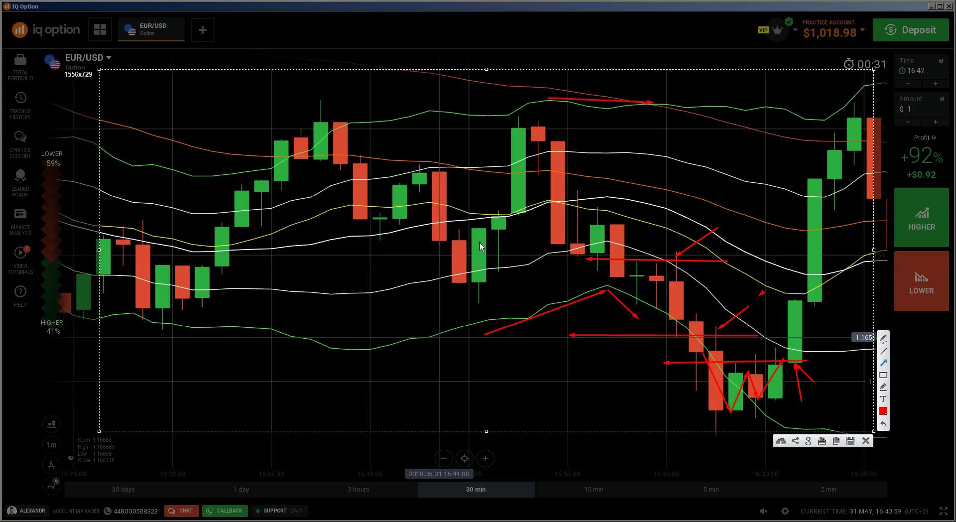
Step: Add red arrows at the tall 15:50 candle, the 15:47 candles and the 15:40 level
drag(604, 164, 577, 198)
drag(529, 294, 501, 256)
drag(507, 289, 534, 222)
drag(330, 227, 421, 225)
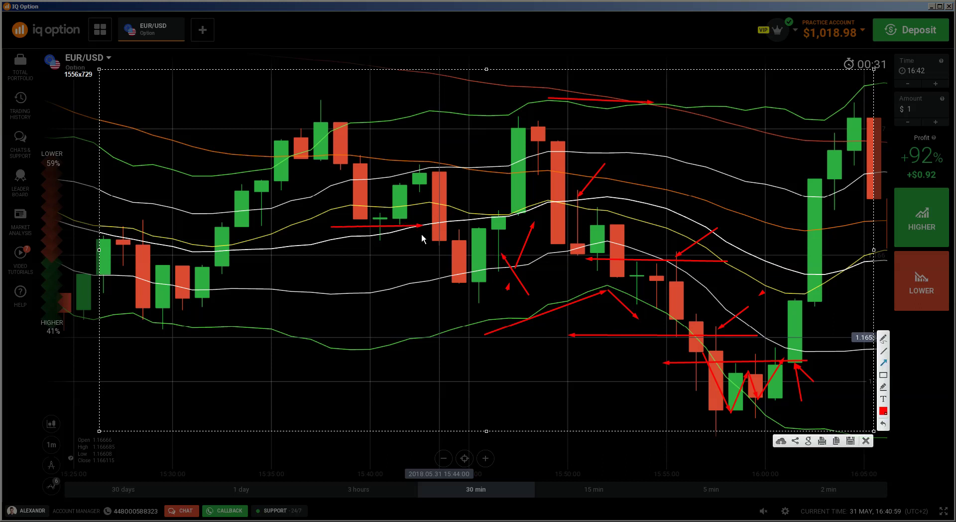
drag(405, 266, 403, 231)
Step: Point an arrow at the red candle after the peak and box the two 15:37 peak candles
drag(384, 112, 363, 154)
click(882, 374)
drag(312, 110, 349, 173)
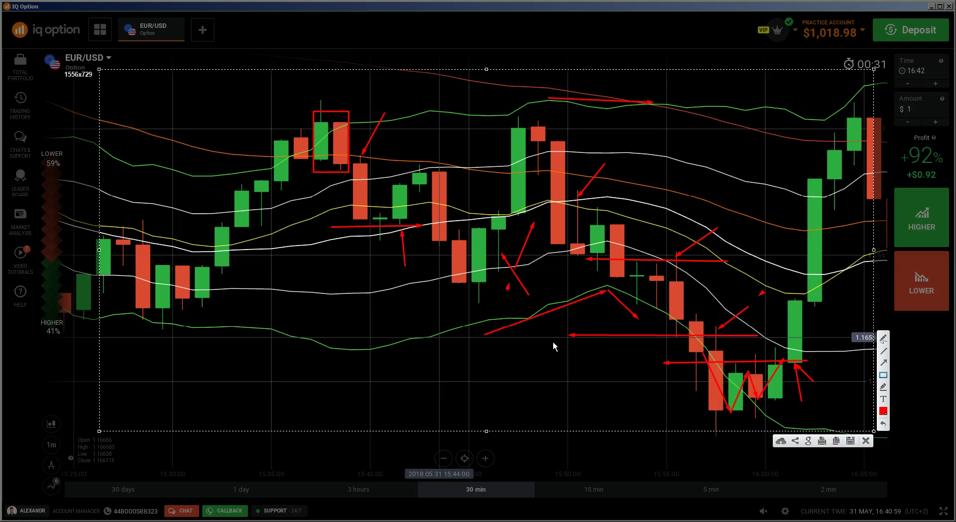
Step: Draw arrows across the 15:27 candles and at the early low, and box the leftmost candles
click(884, 362)
mouse_move(88, 228)
mouse_down()
mouse_move(185, 237)
mouse_move(142, 232)
mouse_up()
drag(149, 343, 105, 294)
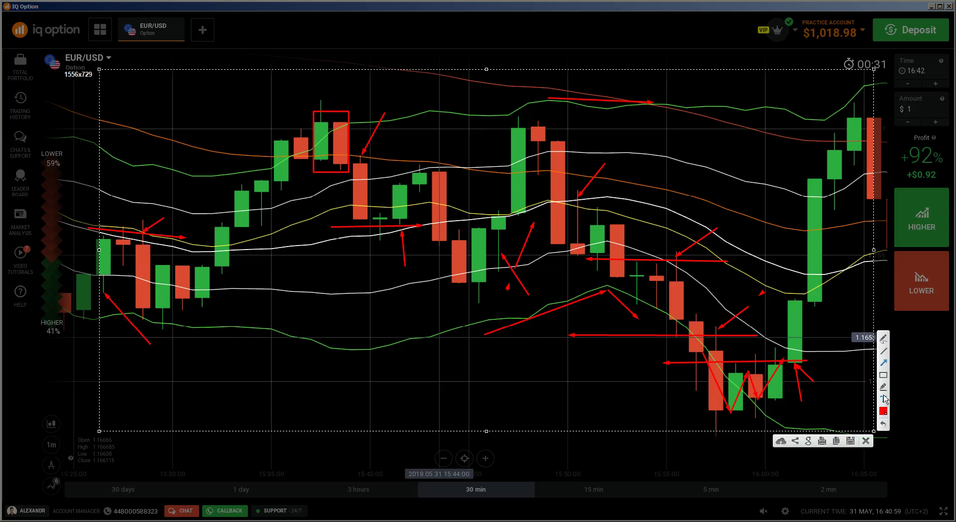
click(882, 375)
drag(55, 273, 94, 324)
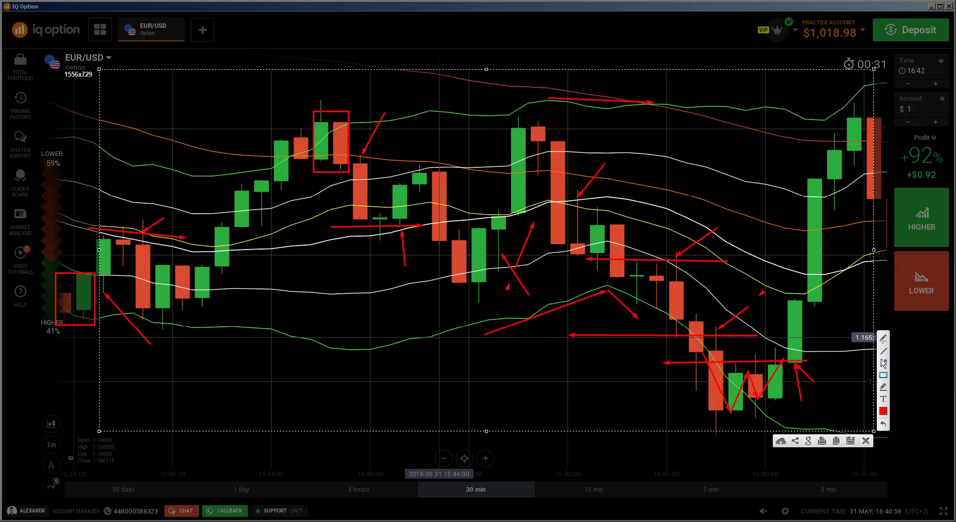
click(882, 363)
Step: Draw a short red upward arrow under the green candles near 15:32
mouse_move(273, 228)
mouse_down()
mouse_move(265, 206)
mouse_move(279, 191)
mouse_up()
Step: Add a final rising arrow near 15:52, then bring the chart back to the latest 15-minute candles
mouse_move(608, 326)
mouse_down()
mouse_move(642, 268)
mouse_move(631, 261)
mouse_move(633, 278)
mouse_move(680, 299)
mouse_up()
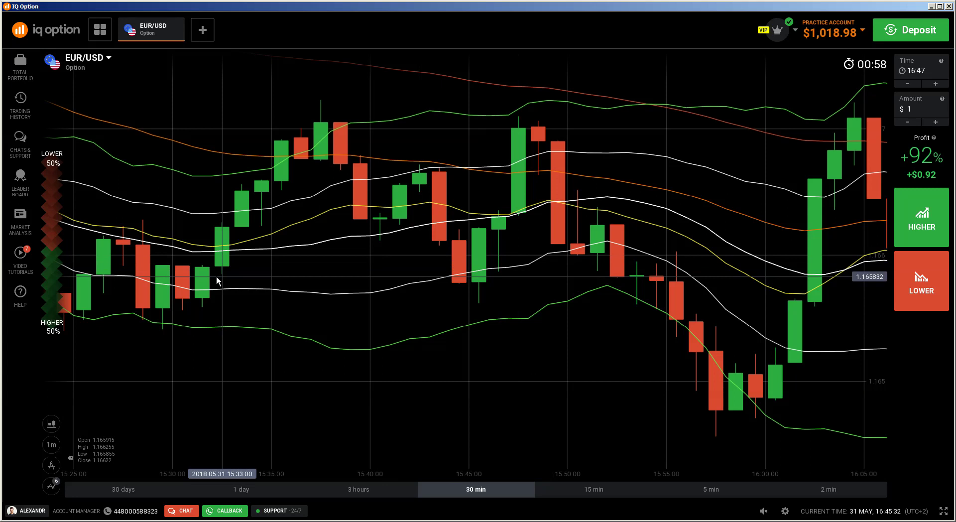
drag(213, 308, 471, 297)
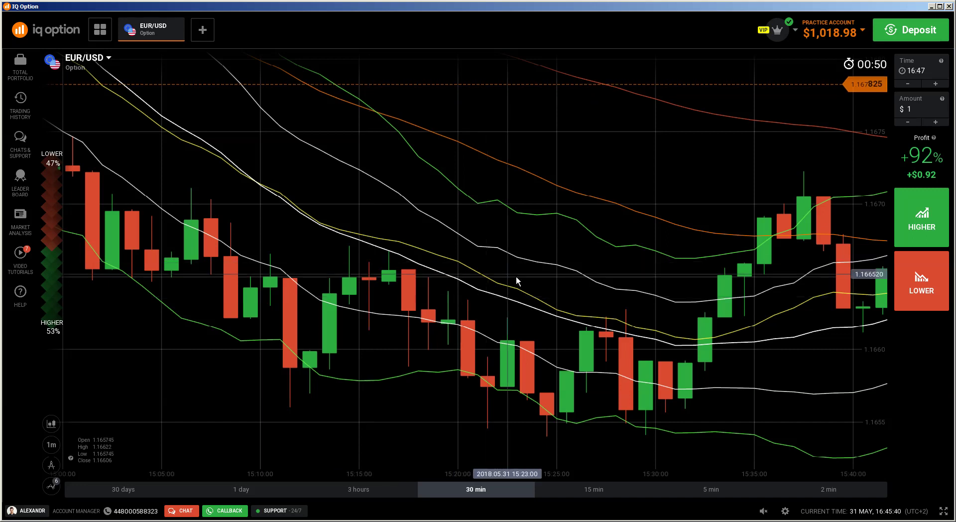
scroll(475, 265, down, 3)
scroll(458, 251, down, 15)
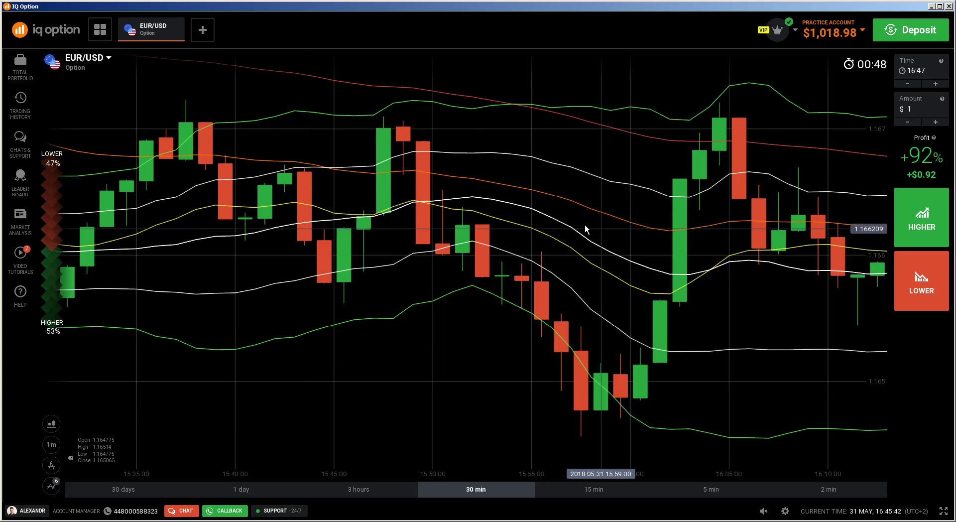
drag(470, 211, 241, 178)
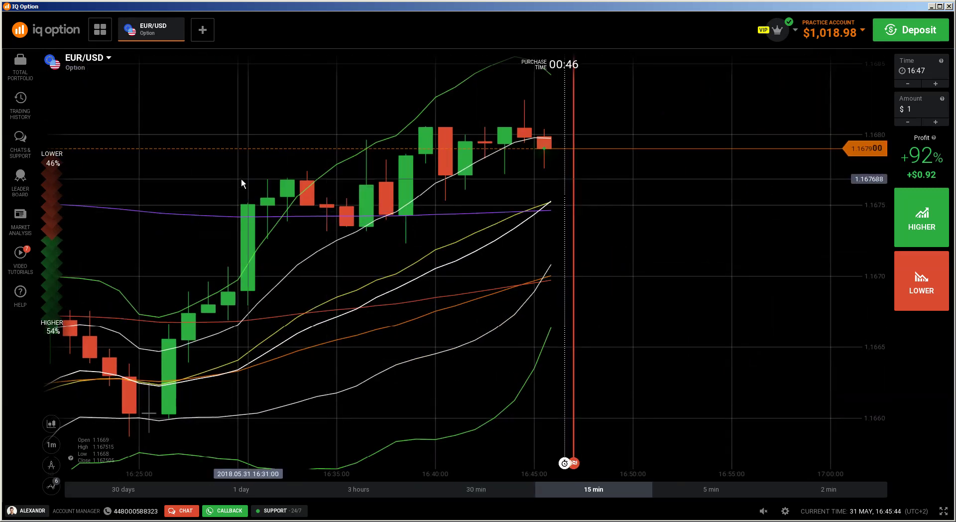